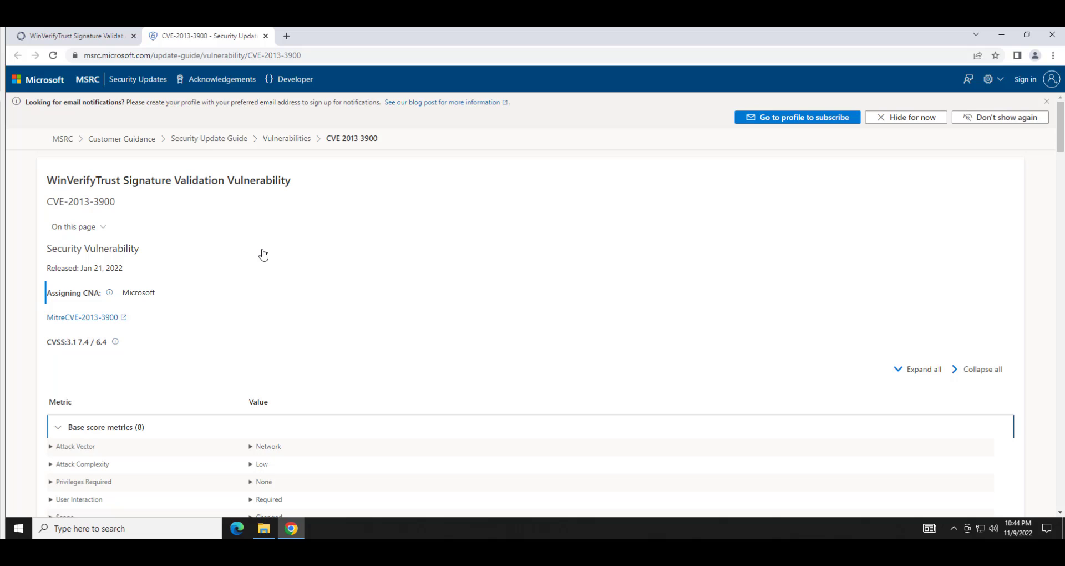
Scroll the CVE-2013-3900 Security Update Guide page to the 64-bit registry example
left_click(176, 56)
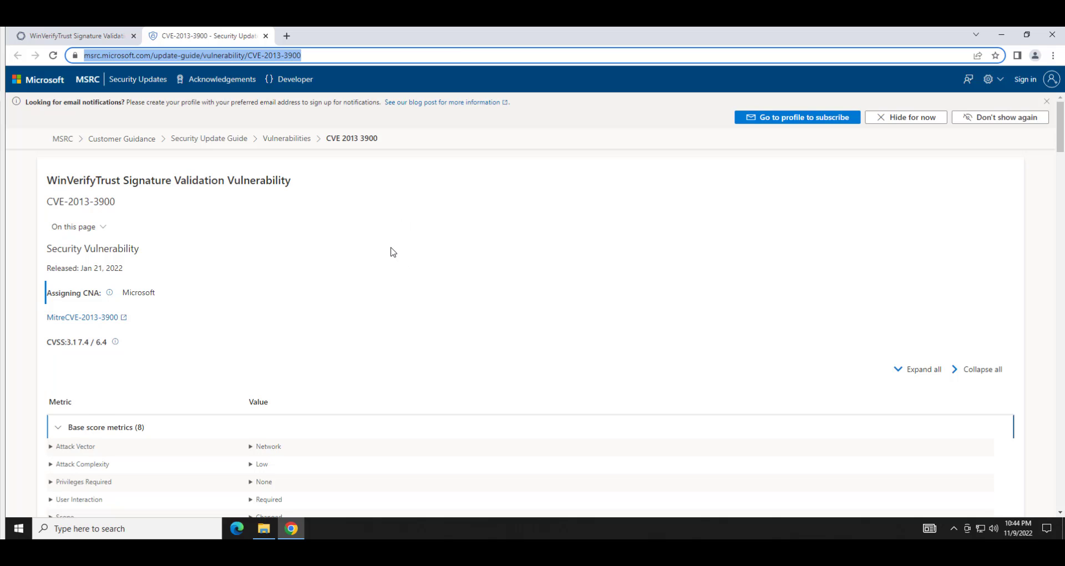
scroll(392, 252, "down", 2)
scroll(393, 253, "down", 5)
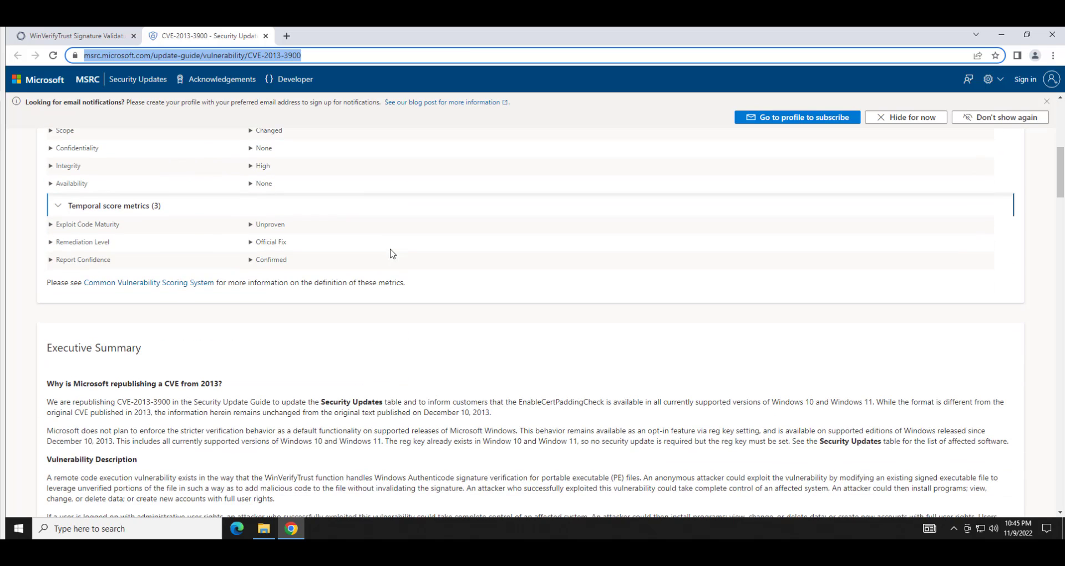
scroll(393, 254, "down", 15)
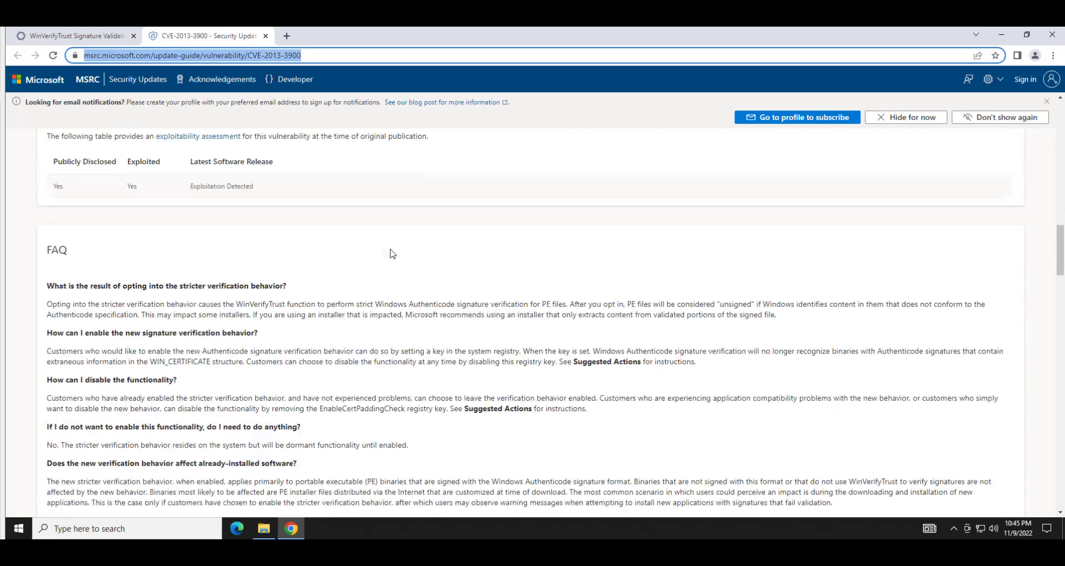
scroll(393, 254, "down", 20)
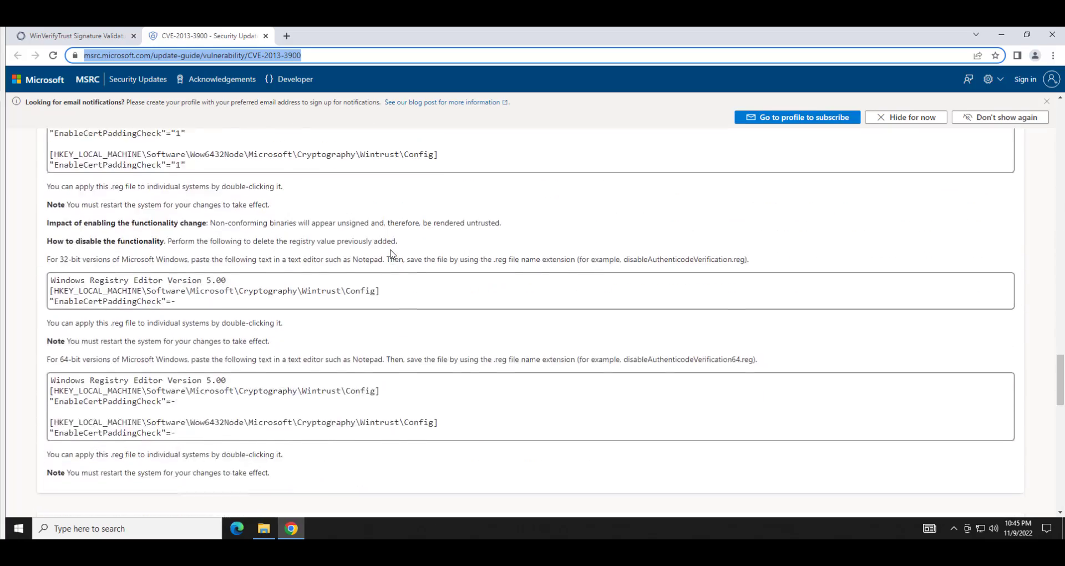
scroll(392, 252, "up", 4)
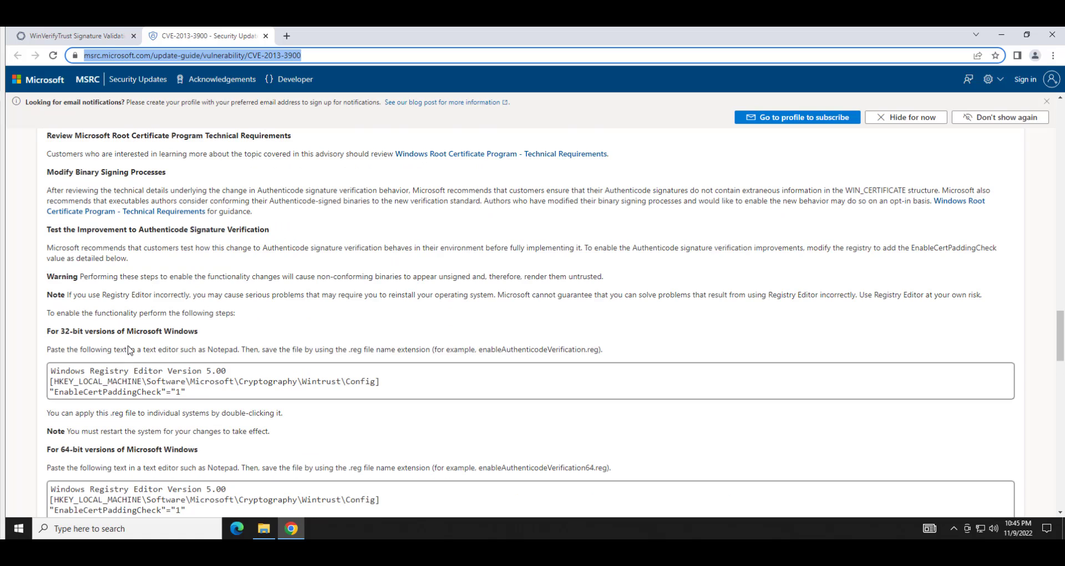
scroll(216, 373, "down", 2)
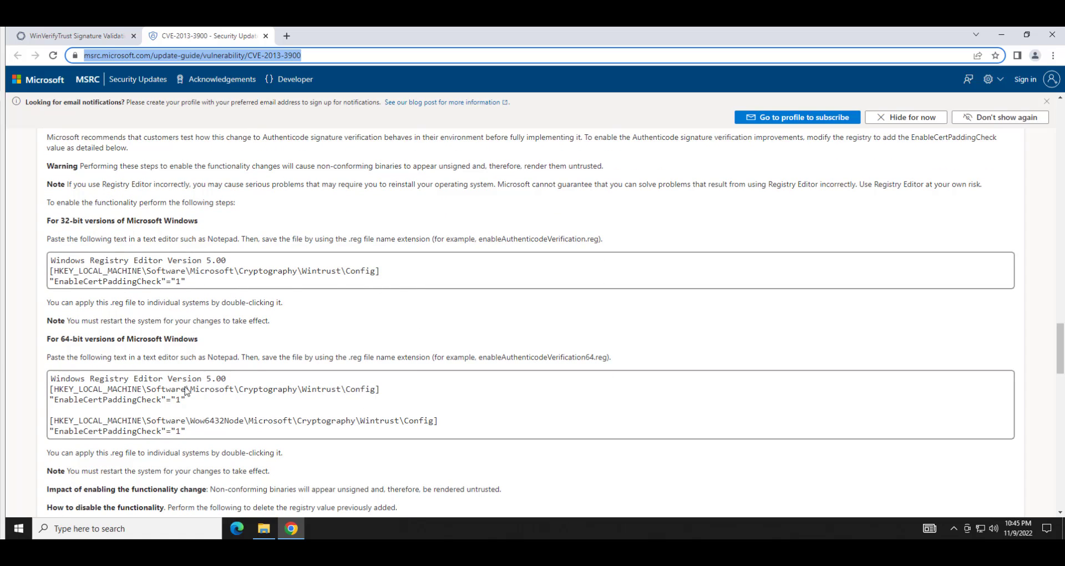
scroll(310, 309, "down", 1)
scroll(310, 309, "down", 5)
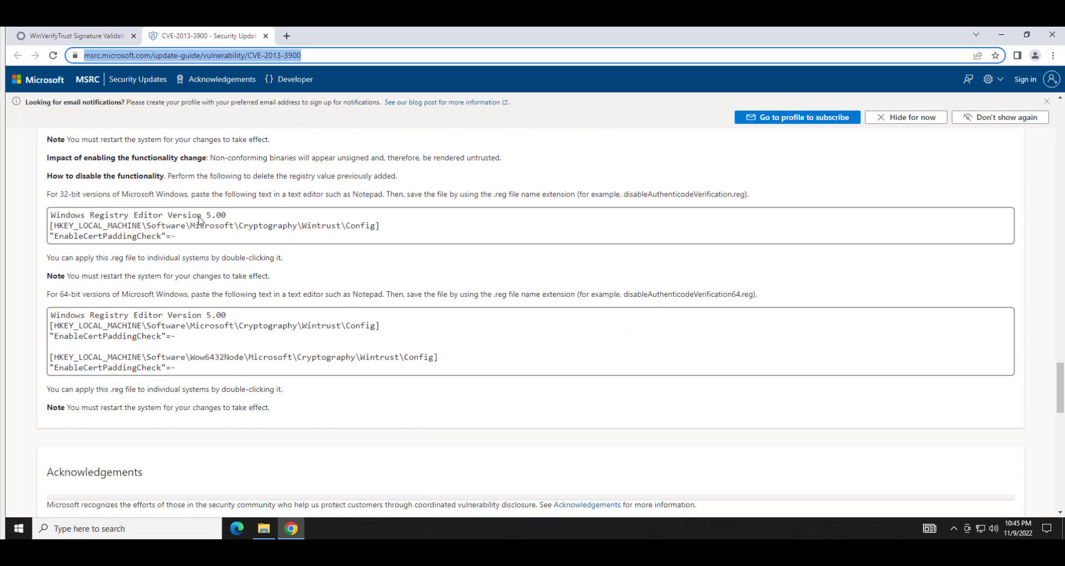
scroll(311, 250, "up", 6)
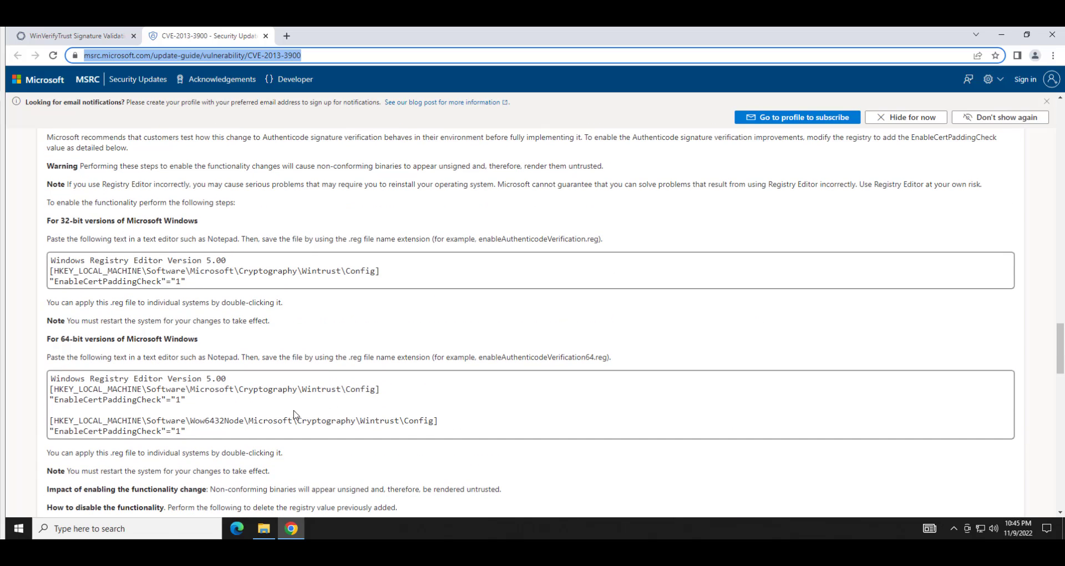
Copy the 64-bit EnableCertPaddingCheck registry text and minimize Chrome to show the desktop
left_click_drag(248, 434, 49, 382)
right_click(62, 383)
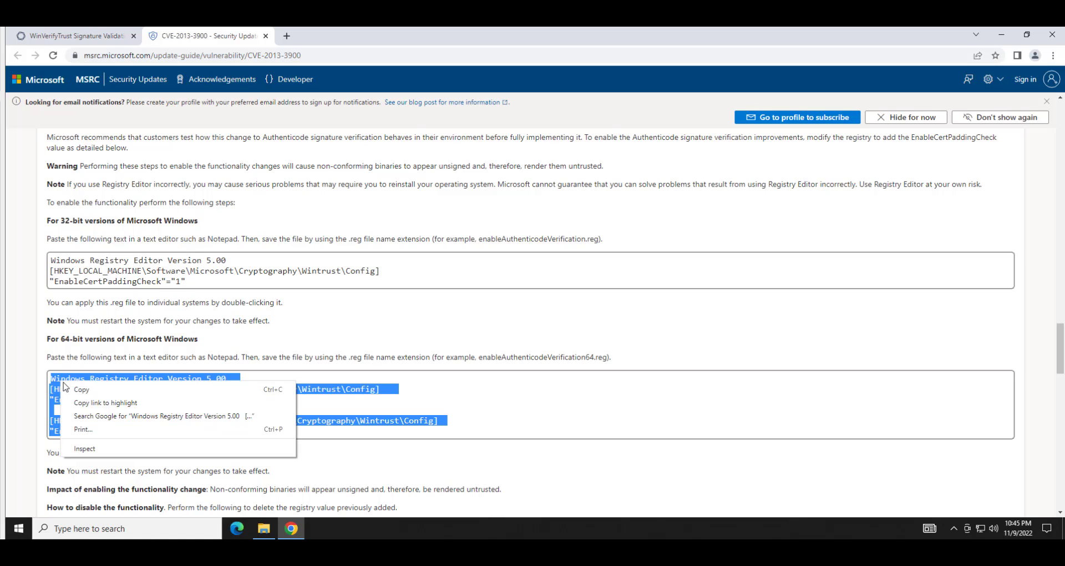
left_click(78, 391)
left_click(1001, 34)
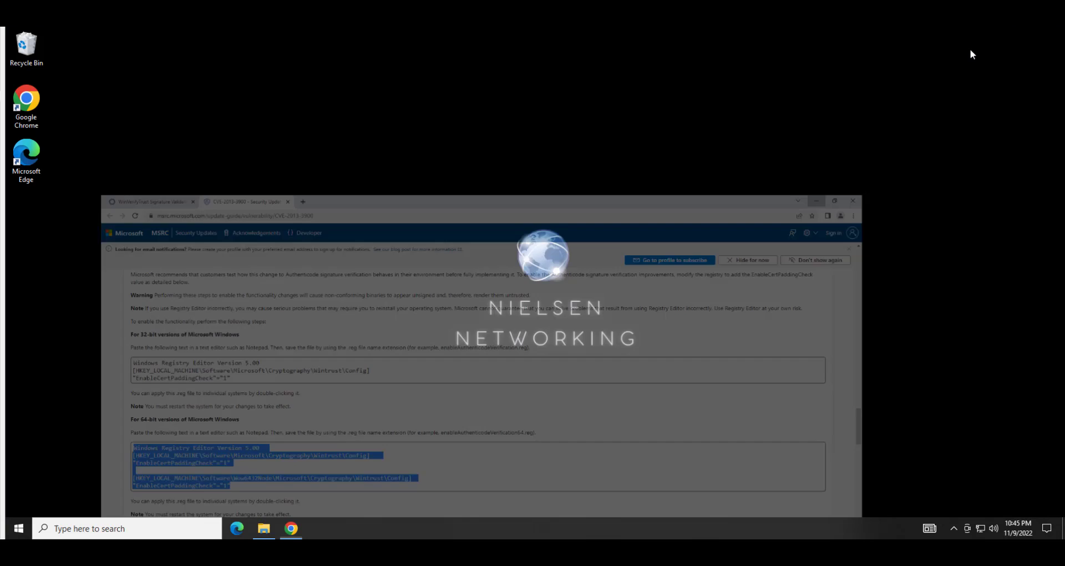
Create a new text document on the desktop and rename it to wintrust.reg
right_click(313, 229)
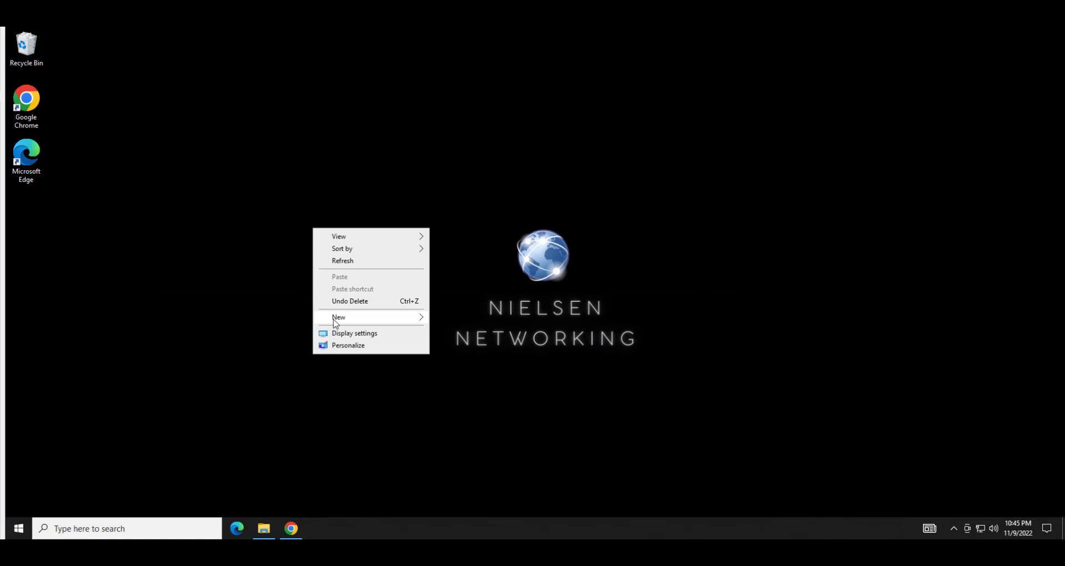
mouse_move(368, 321)
left_click(469, 370)
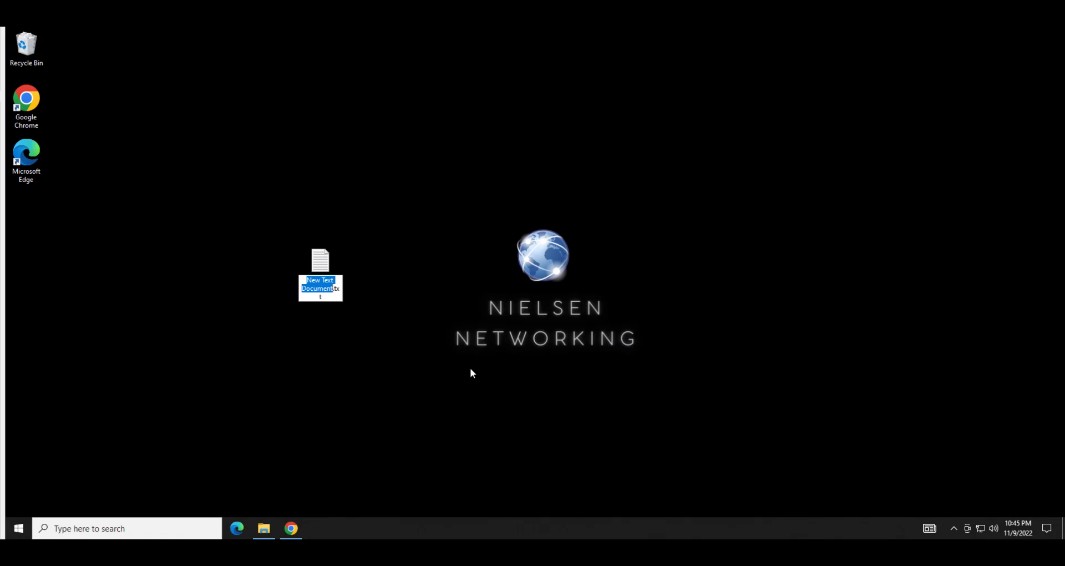
key("BackSpace")
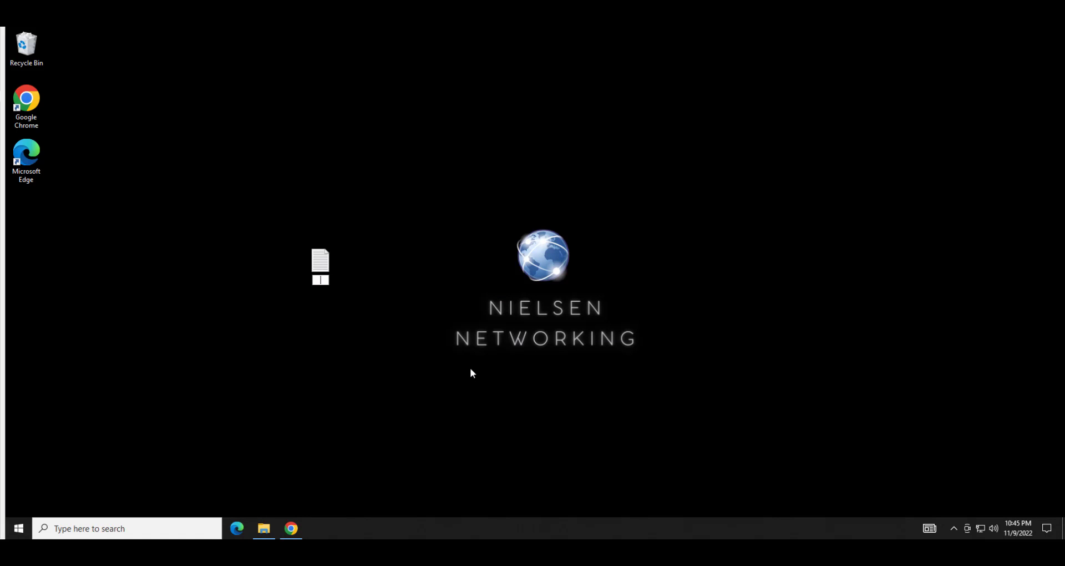
type("wintrust.reg")
key("Return")
key("Return")
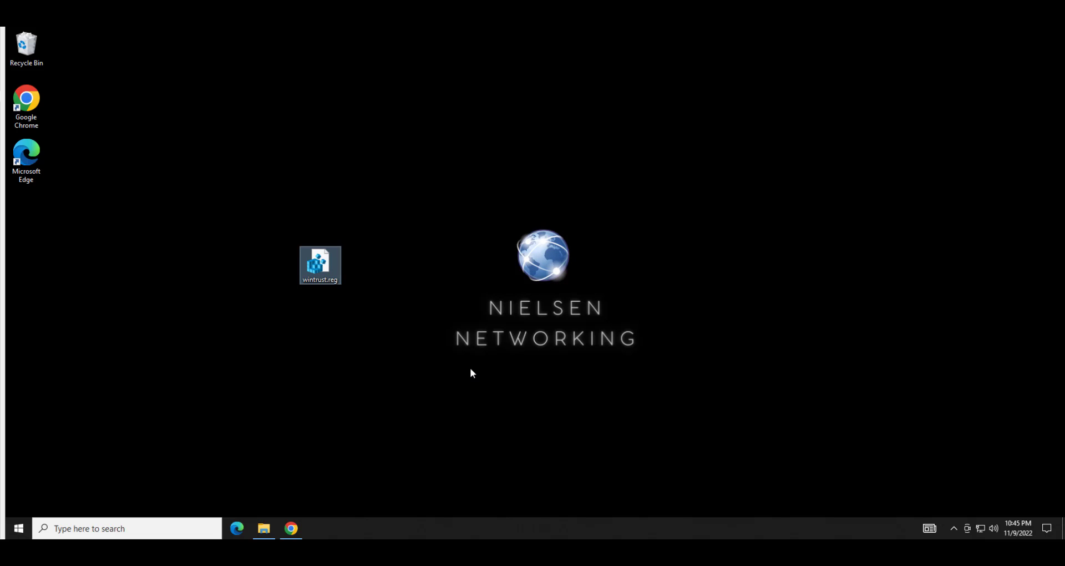
Paste the copied registry text into wintrust.reg in Notepad, save it, and close Notepad
right_click(316, 265)
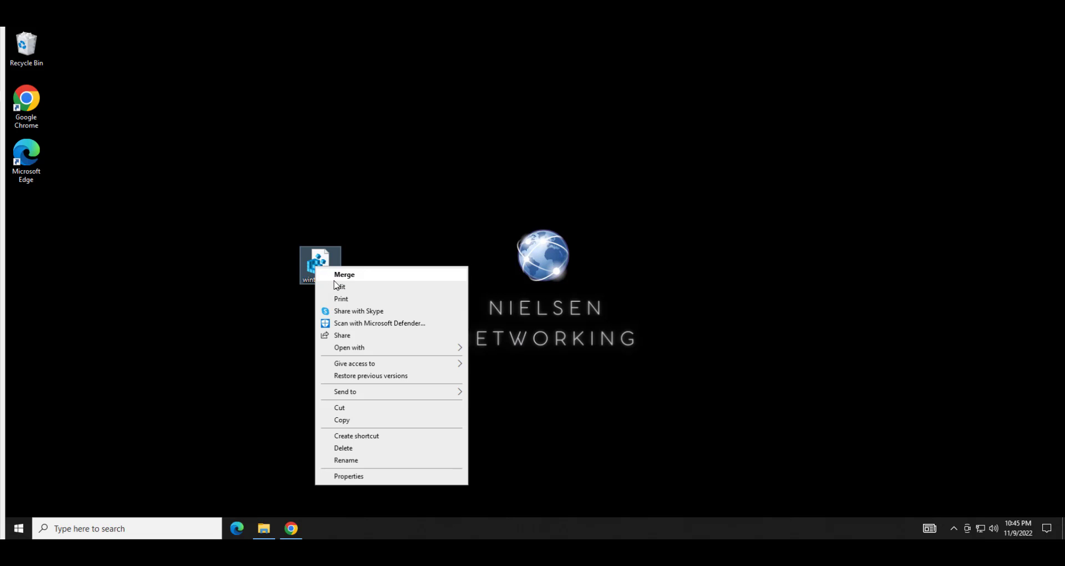
left_click(341, 287)
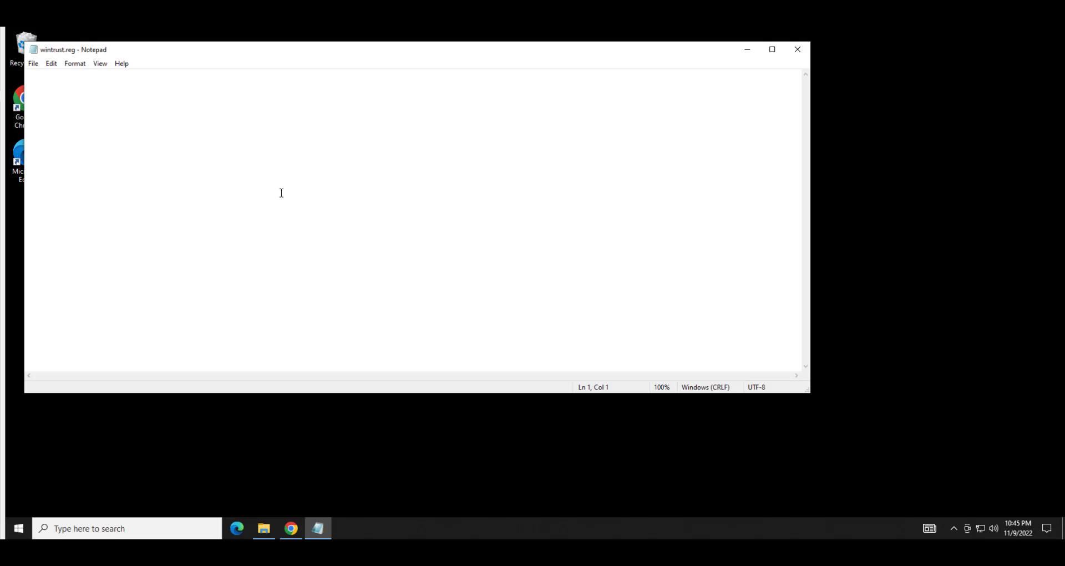
key("ctrl+v")
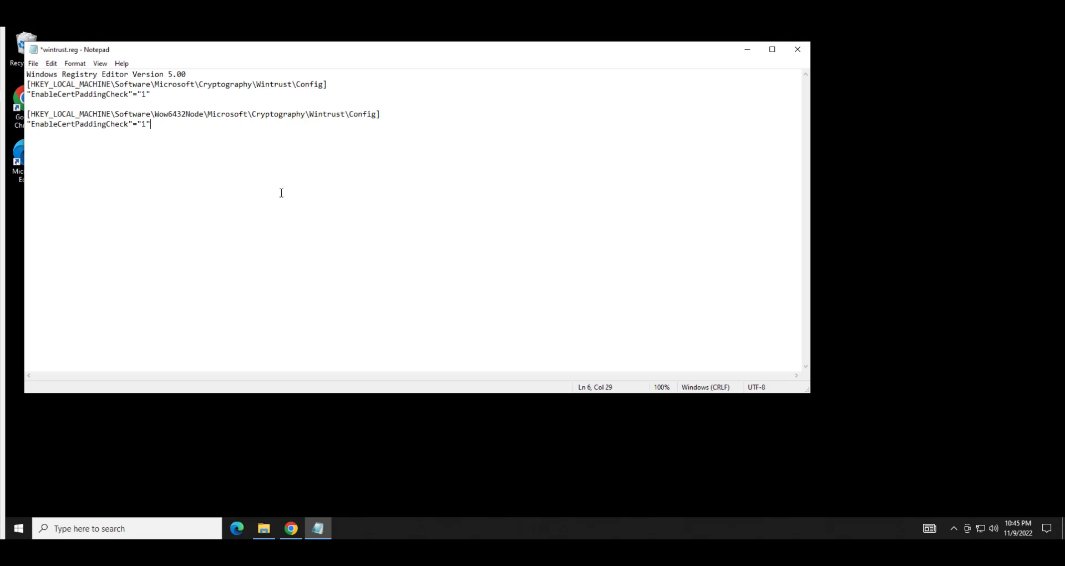
left_click(34, 63)
left_click(44, 114)
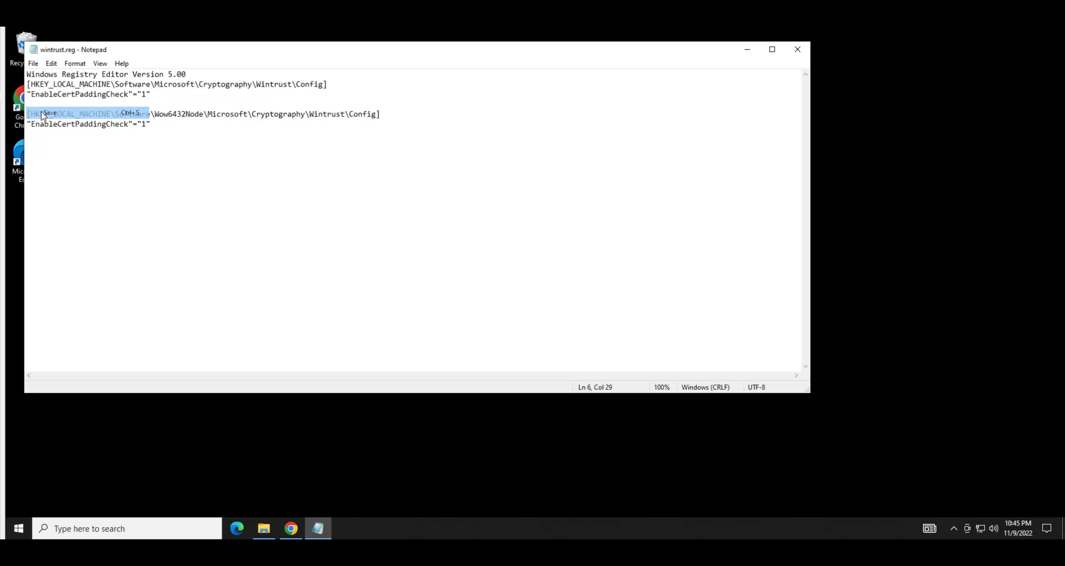
left_click(797, 49)
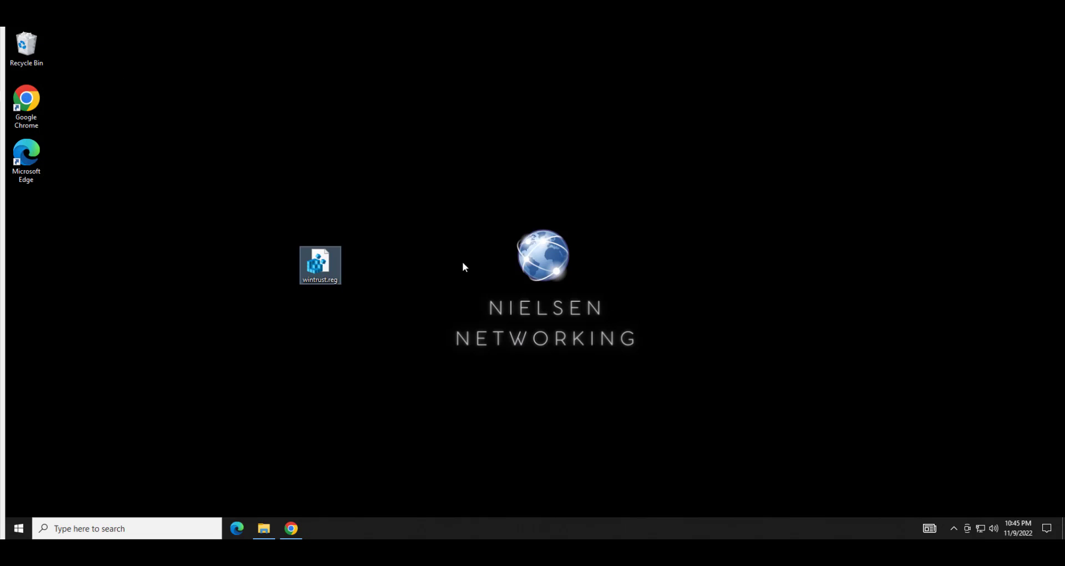
Merge wintrust.reg into the registry, approving the prompts and dismissing the success message
right_click(312, 264)
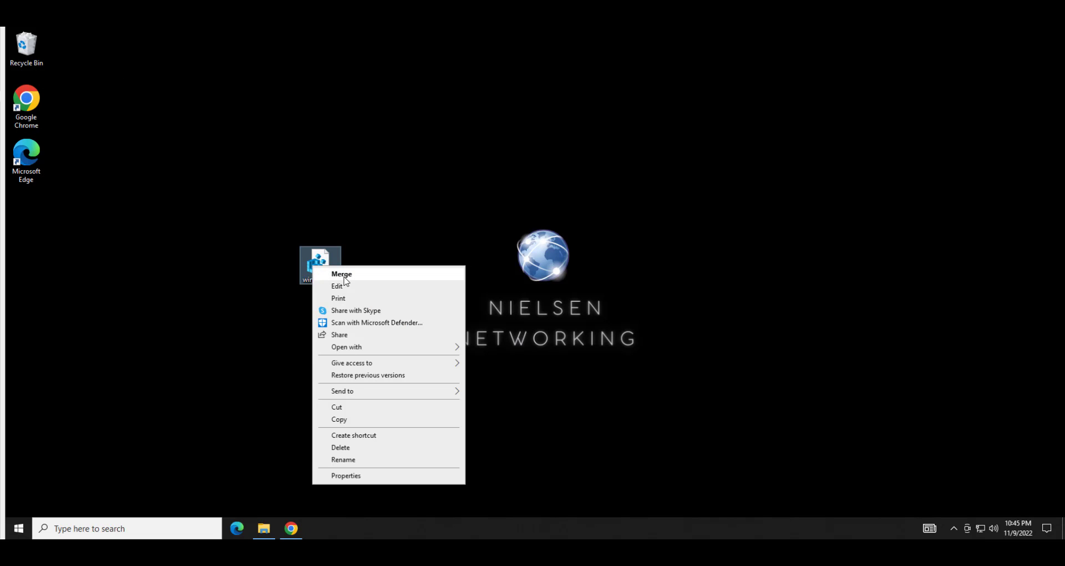
left_click(344, 275)
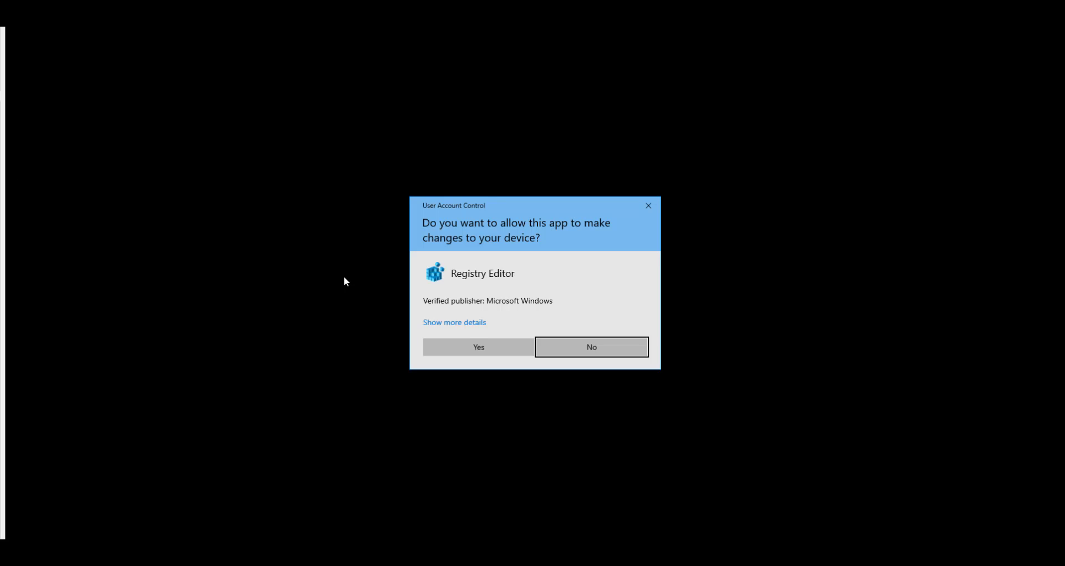
left_click(460, 349)
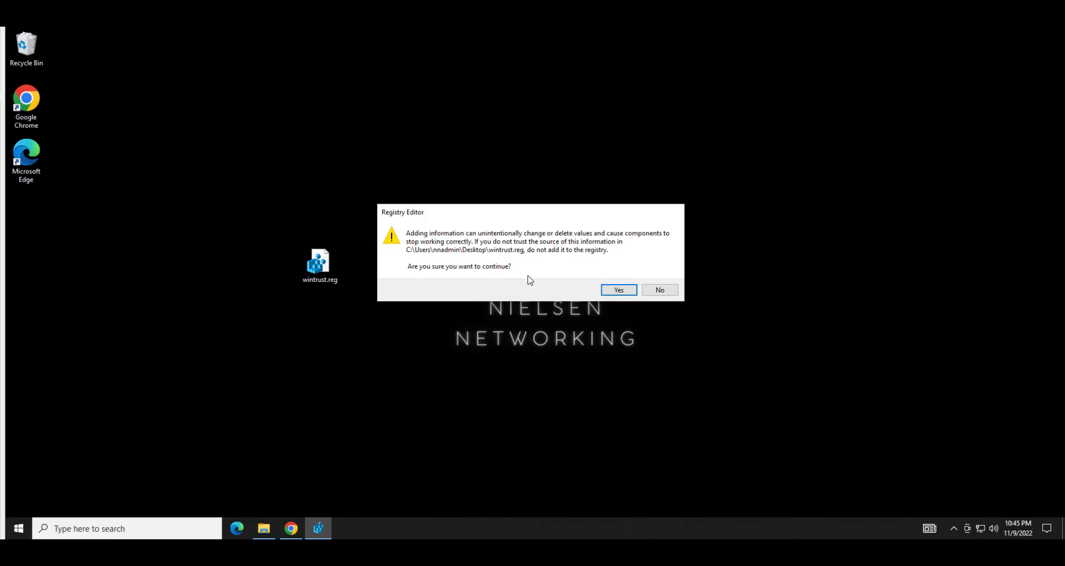
left_click(609, 295)
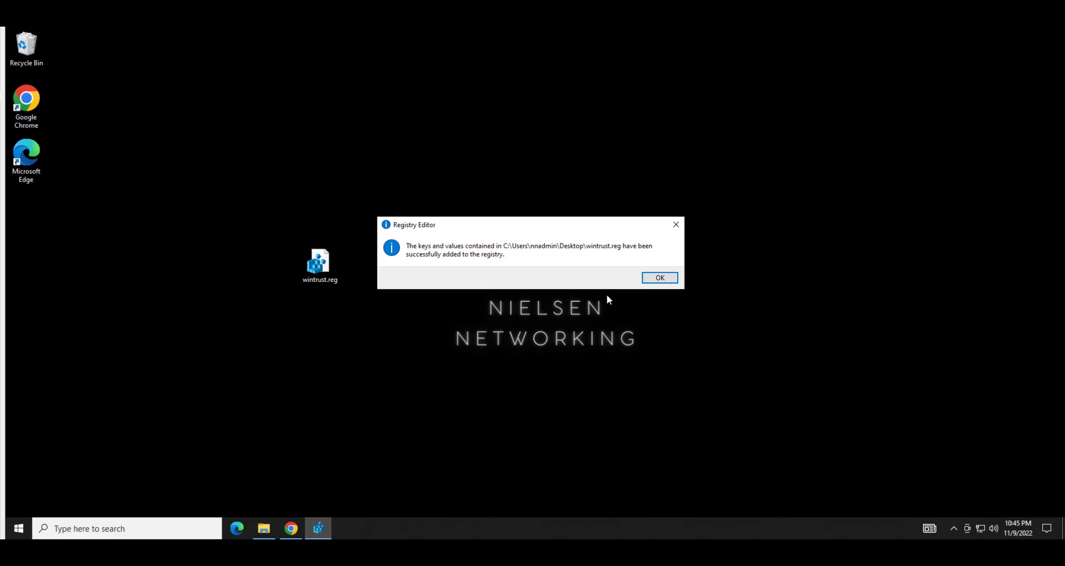
left_click(654, 282)
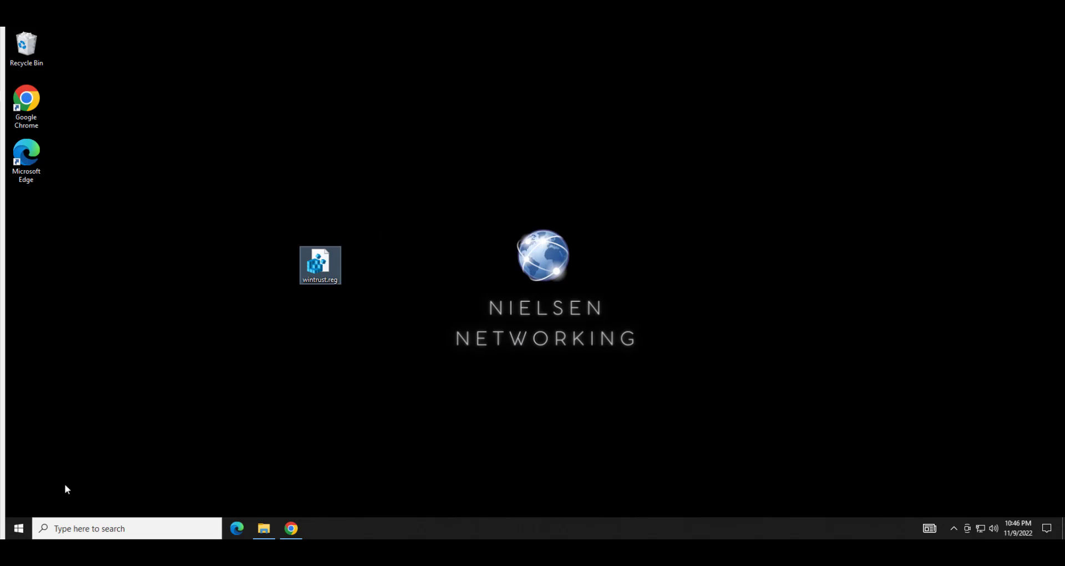
Launch Registry Editor from the Start search for 'reg' with administrator rights
left_click(19, 527)
type("reg")
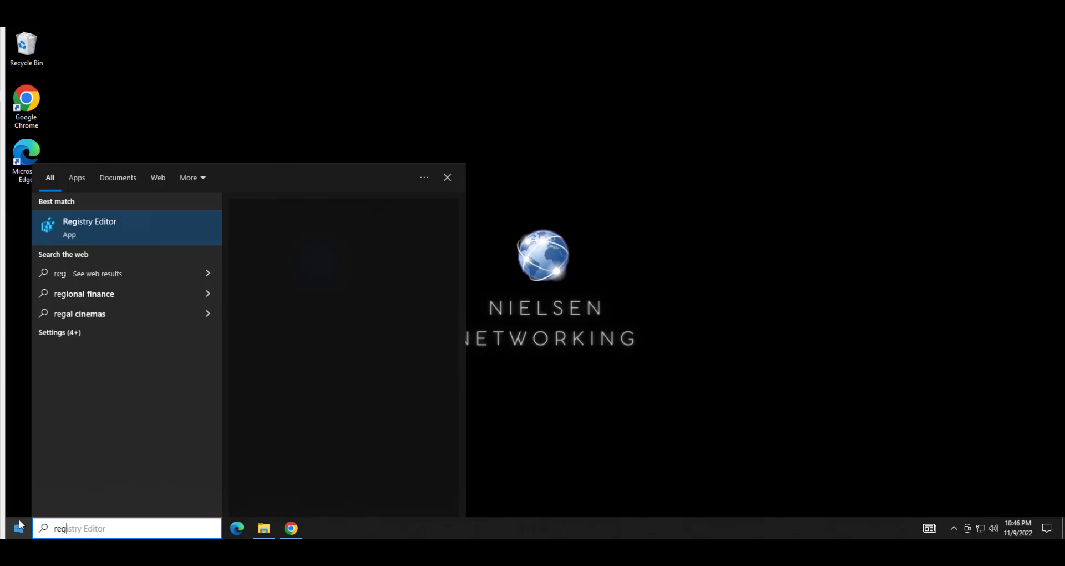
key("Return")
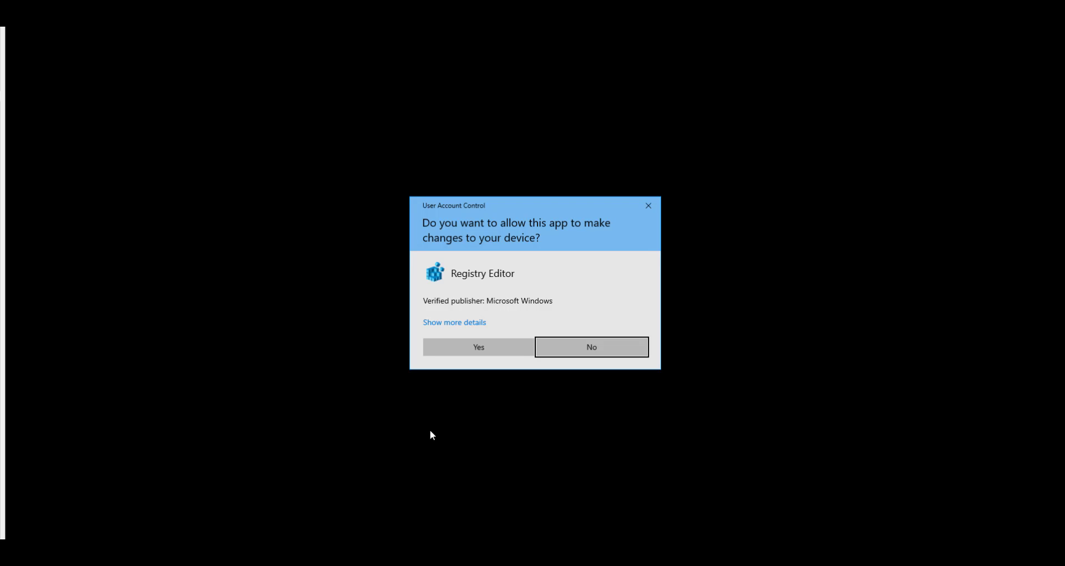
left_click(472, 348)
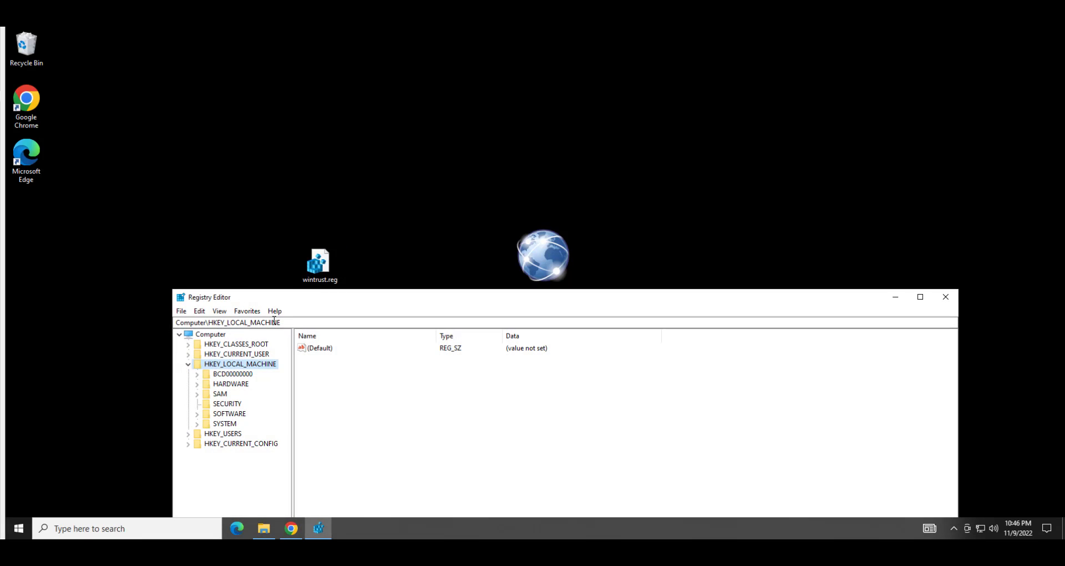
Navigate to HKLM\SOFTWARE\Microsoft\Cryptography\Wintrust\Config and check EnableCertPaddingCheck reads 1
left_click_drag(286, 298, 295, 109)
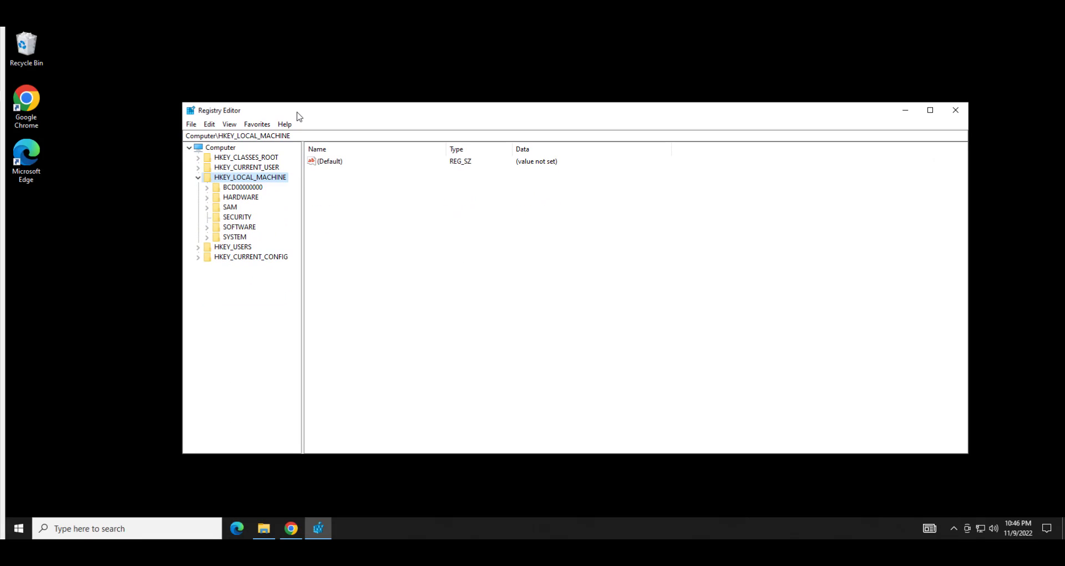
left_click(207, 214)
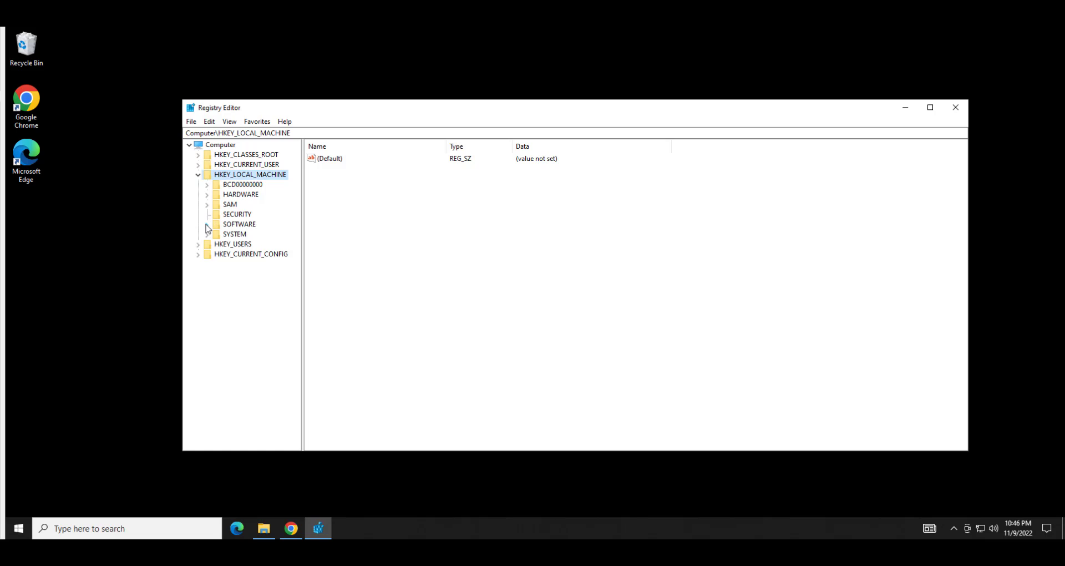
left_click(207, 225)
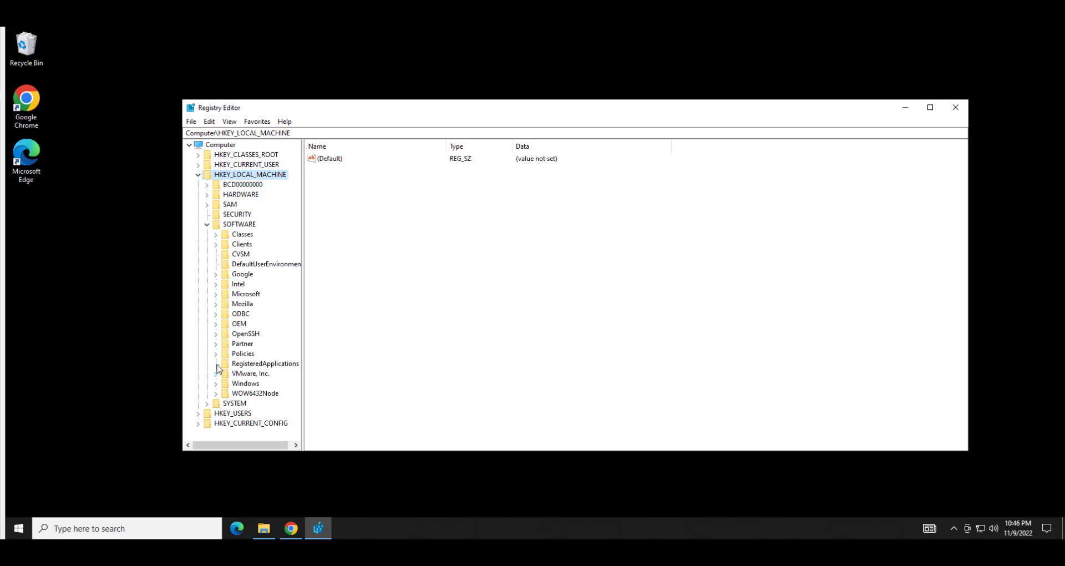
left_click(216, 294)
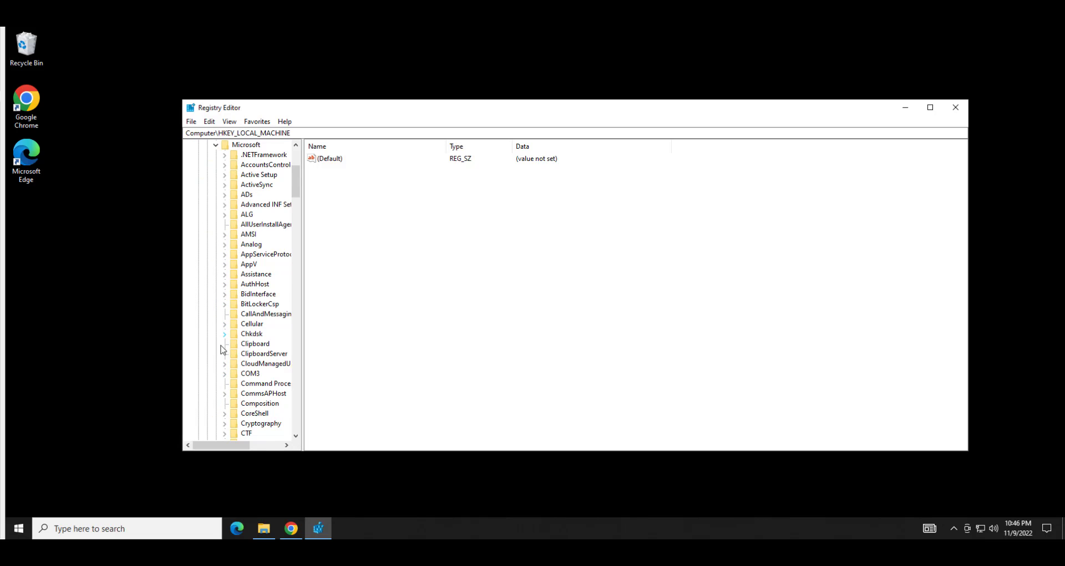
scroll(223, 350, "down", 1)
left_click(225, 395)
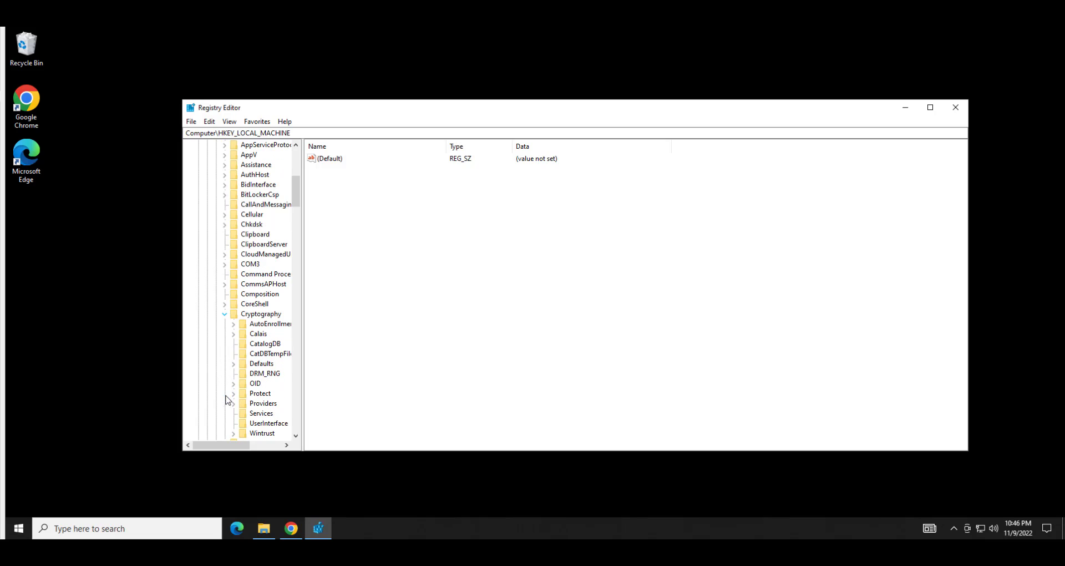
double_click(262, 433)
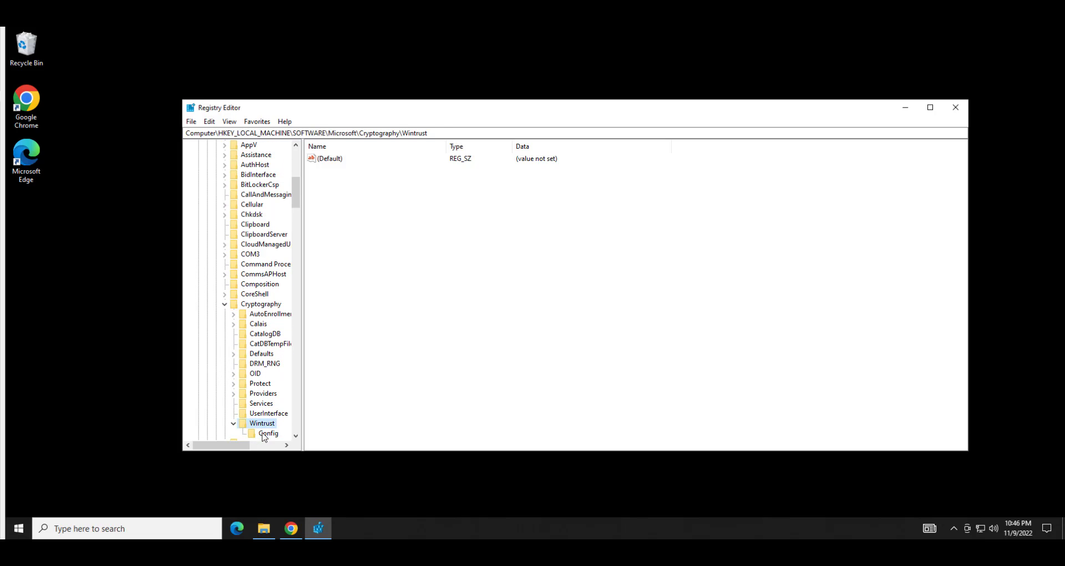
left_click(264, 434)
left_click(527, 173)
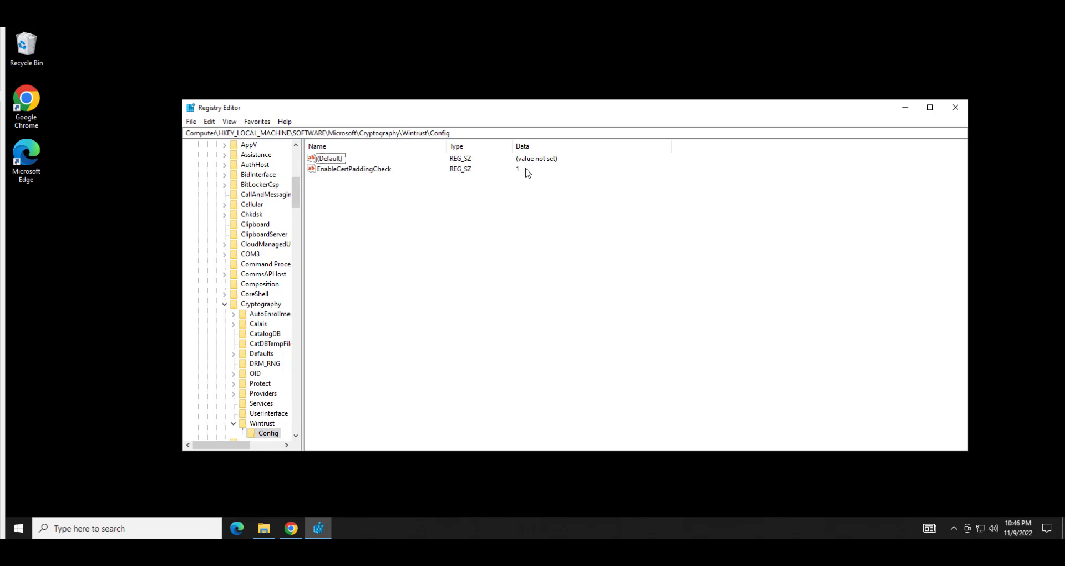
left_click(319, 171)
scroll(275, 260, "up", 4)
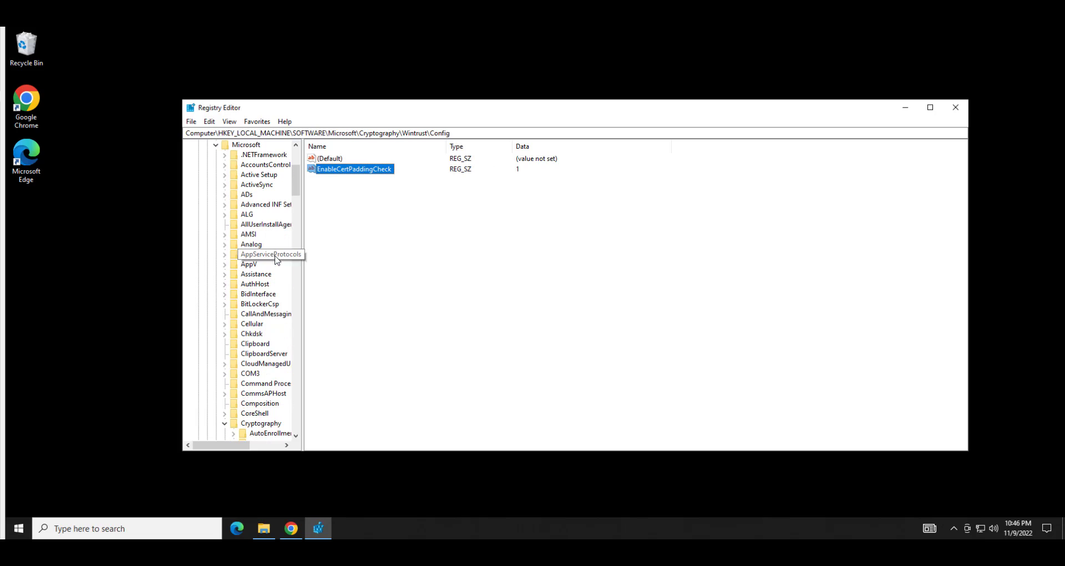
Open WOW6432Node\Microsoft\Cryptography\Wintrust\Config to confirm EnableCertPaddingCheck is also 1
left_click(216, 145)
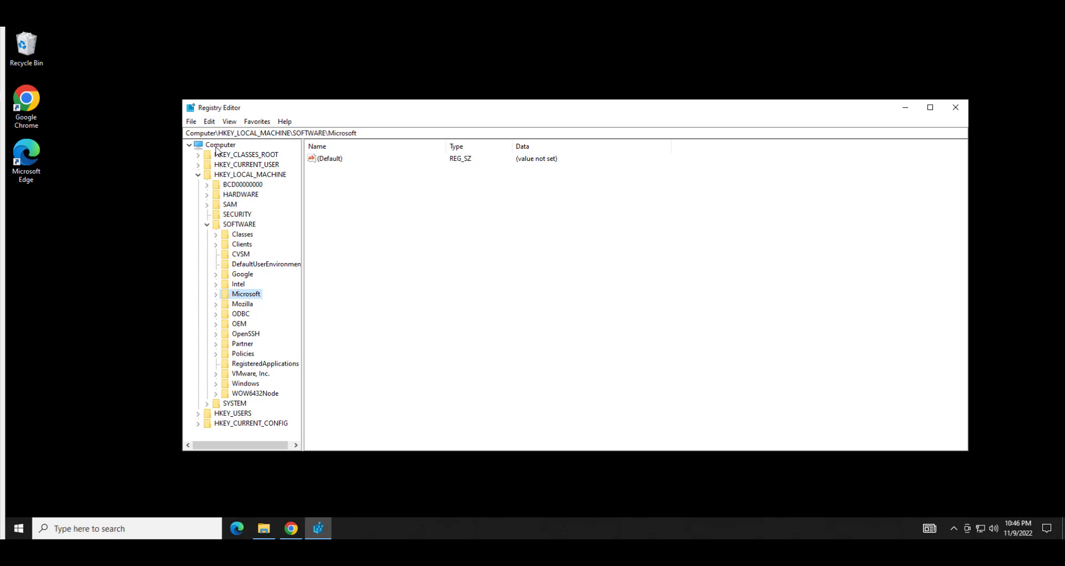
double_click(265, 393)
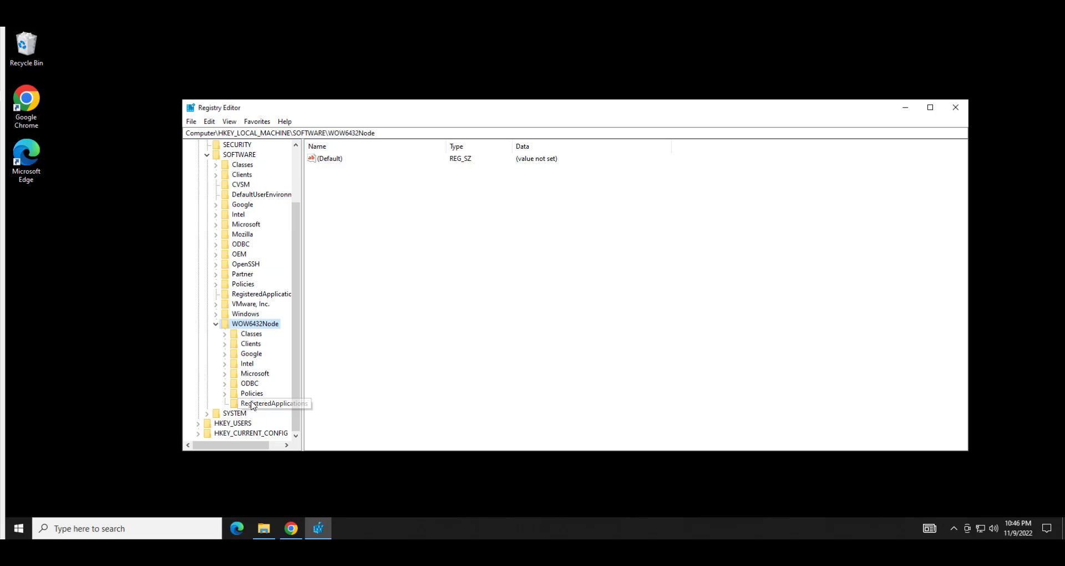
double_click(253, 375)
scroll(253, 379, "down", 1)
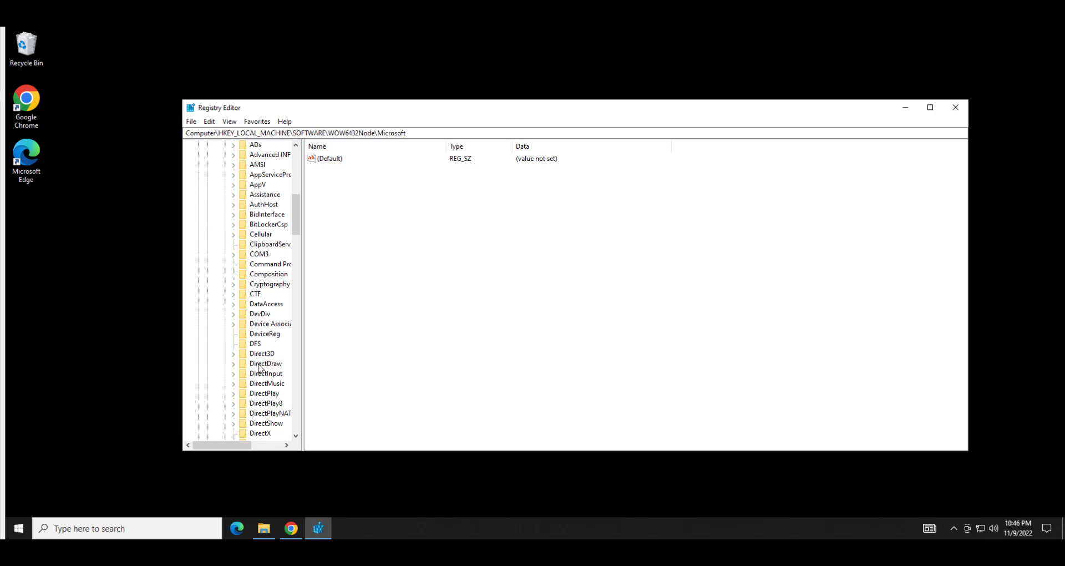
double_click(269, 284)
double_click(262, 384)
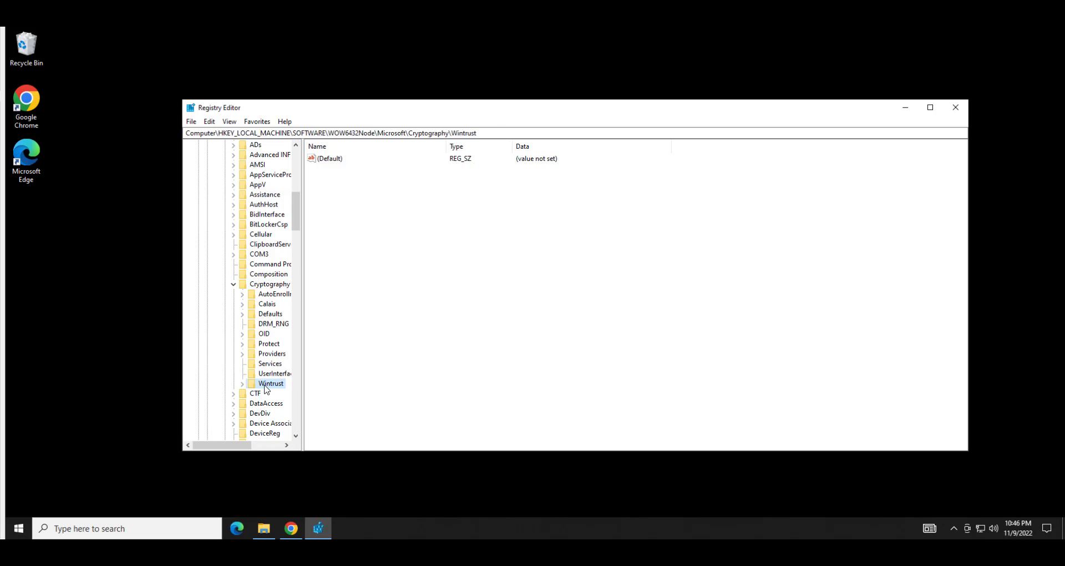
left_click(277, 393)
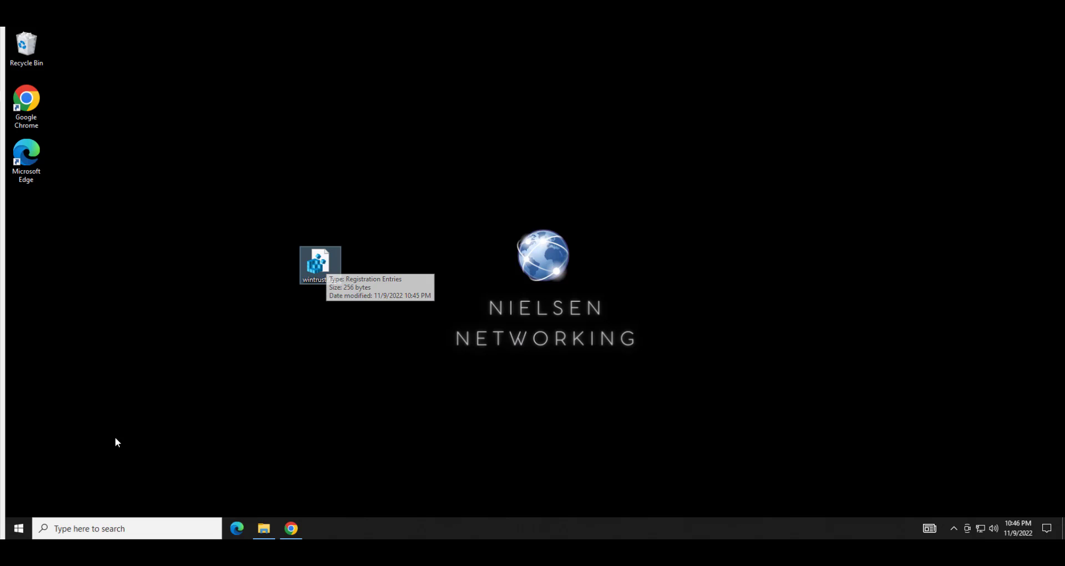
Search Start for cmd and run Command Prompt as administrator
left_click(17, 528)
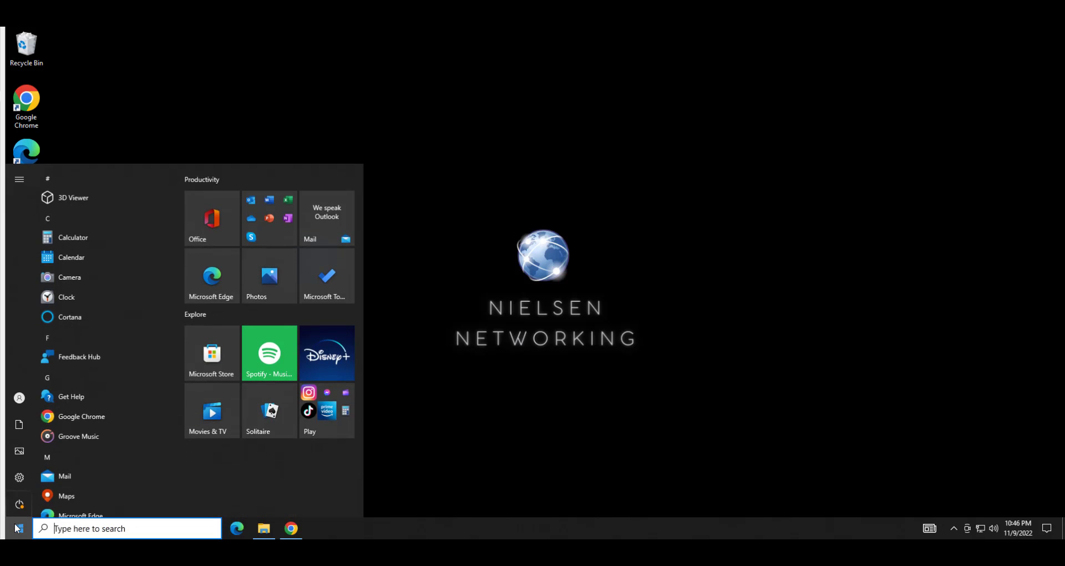
type("cmd")
right_click(85, 228)
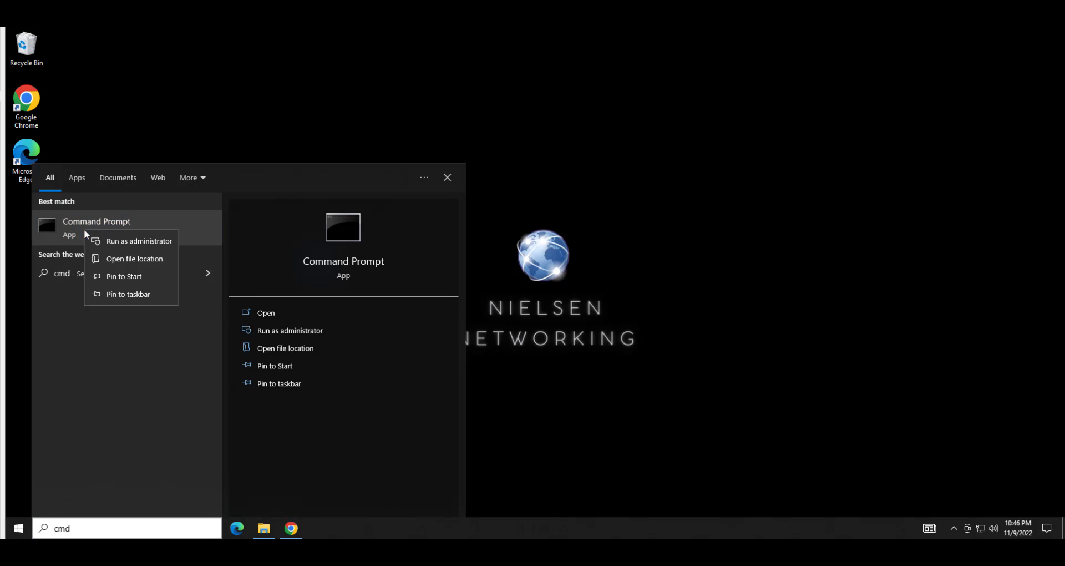
left_click(104, 237)
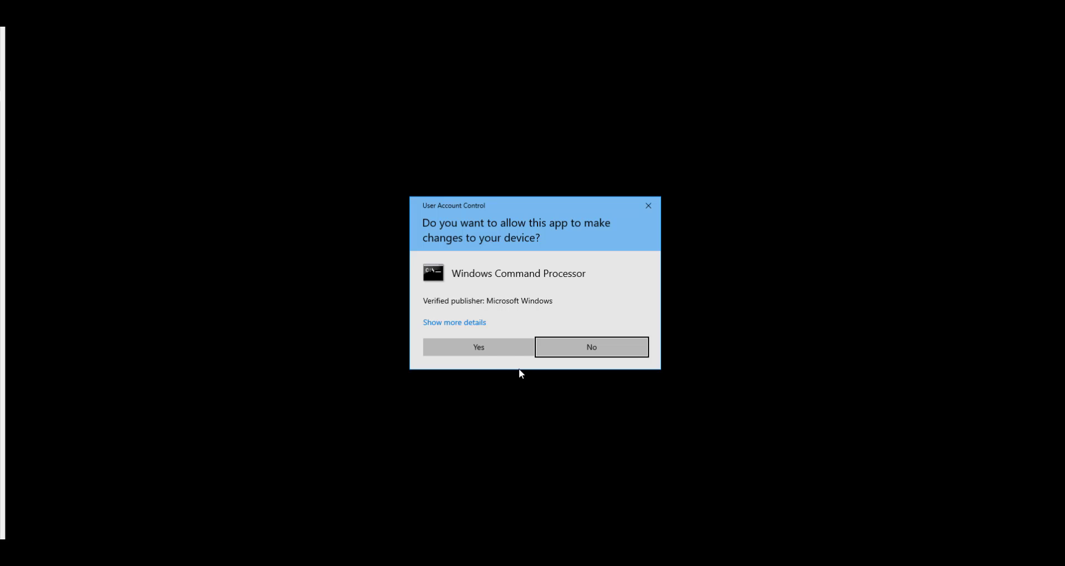
left_click(484, 351)
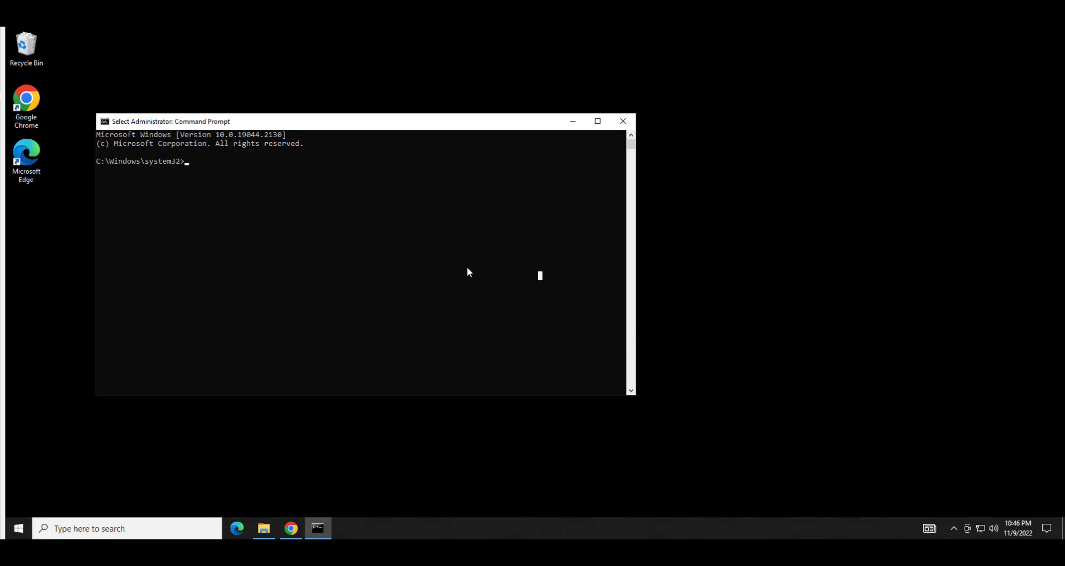
Type reg import, paste the .reg text, then recall and trim the command back to reg import
type("reg")
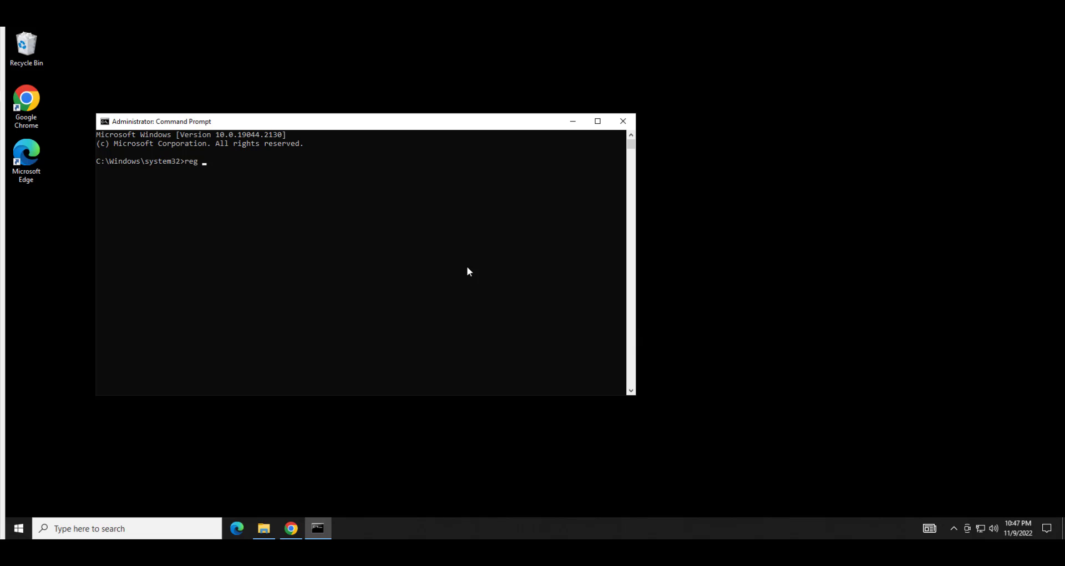
type(" import")
right_click(467, 268)
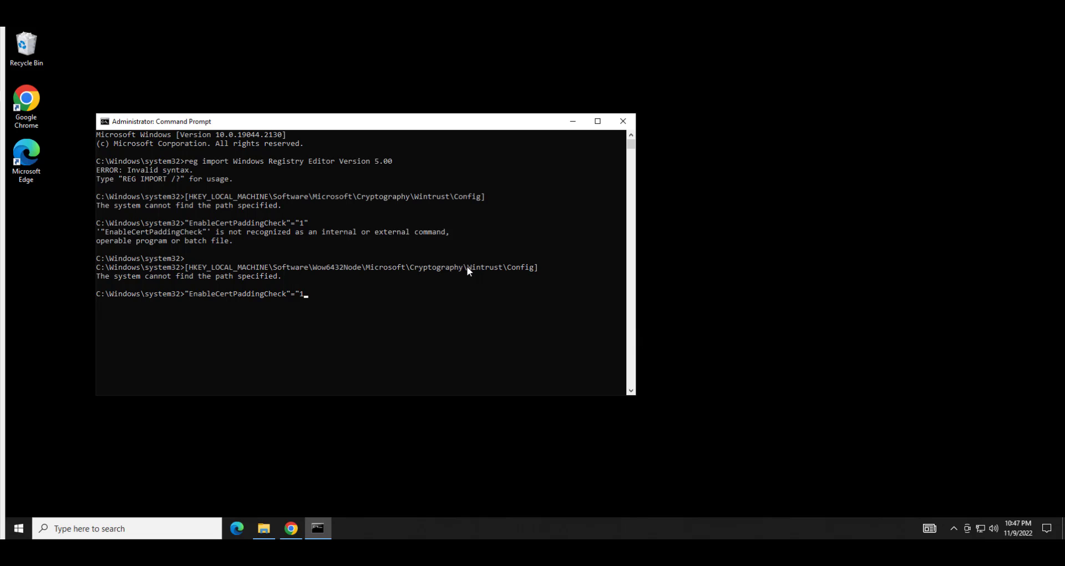
key("BackSpace")
key("BackSpace")
key("BackSpace")
key("BackSpace")
key("BackSpace")
key("BackSpace")
key("BackSpace")
key("BackSpace")
key("BackSpace")
key("BackSpace")
key("BackSpace")
key("BackSpace")
key("BackSpace")
key("BackSpace")
key("BackSpace")
key("BackSpace")
key("BackSpace")
key("BackSpace")
key("BackSpace")
key("BackSpace")
key("Up")
key("Up")
key("Up")
key("Up")
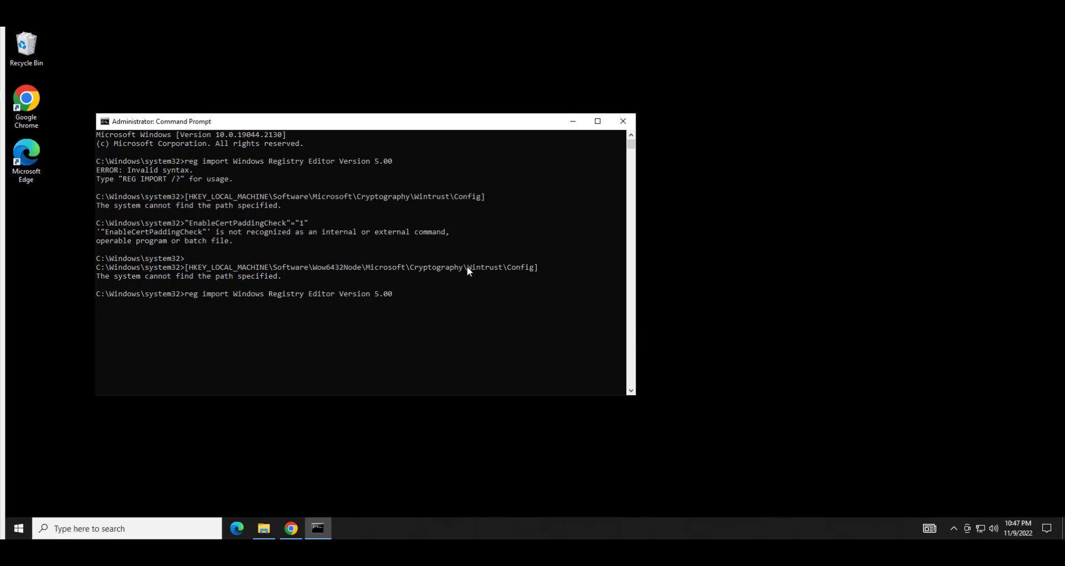
key("BackSpace")
key("BackSpace")
key("BackSpace")
key("BackSpace")
key("BackSpace")
key("BackSpace")
key("BackSpace")
key("BackSpace")
key("BackSpace")
key("BackSpace")
key("BackSpace")
key("BackSpace")
key("BackSpace")
key("BackSpace")
key("BackSpace")
key("BackSpace")
key("BackSpace")
key("BackSpace")
key("BackSpace")
key("BackSpace")
key("BackSpace")
key("BackSpace")
key("BackSpace")
key("BackSpace")
key("BackSpace")
key("BackSpace")
key("BackSpace")
key("BackSpace")
key("BackSpace")
key("BackSpace")
key("BackSpace")
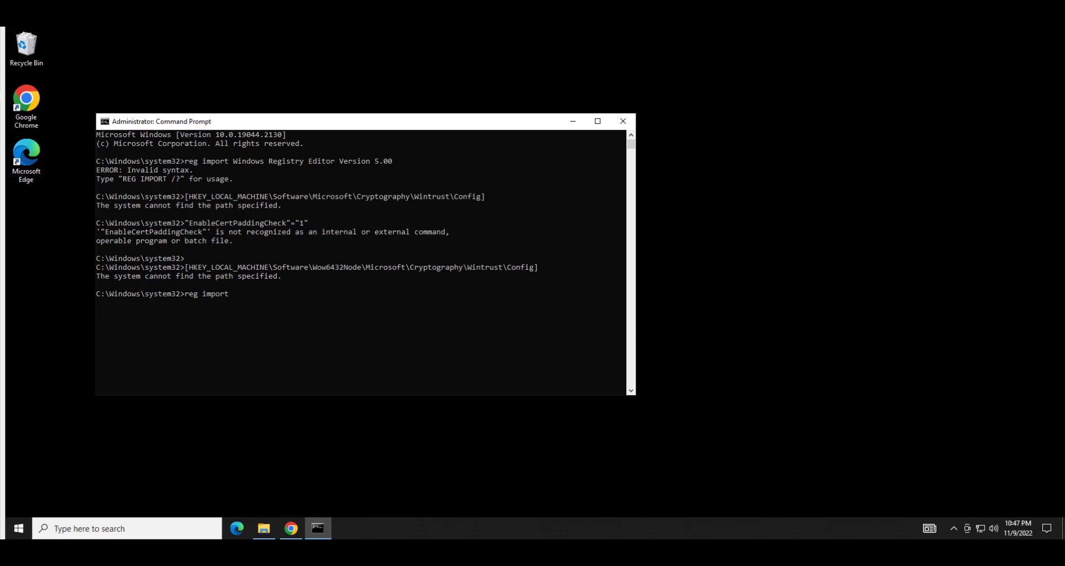
Run reg import on wintrust.reg in the user's Desktop folder, completing successfully
type("C:\\Users\\nnadmin\\Desktop\\")
left_click_drag(264, 125, 564, 172)
left_click(693, 338)
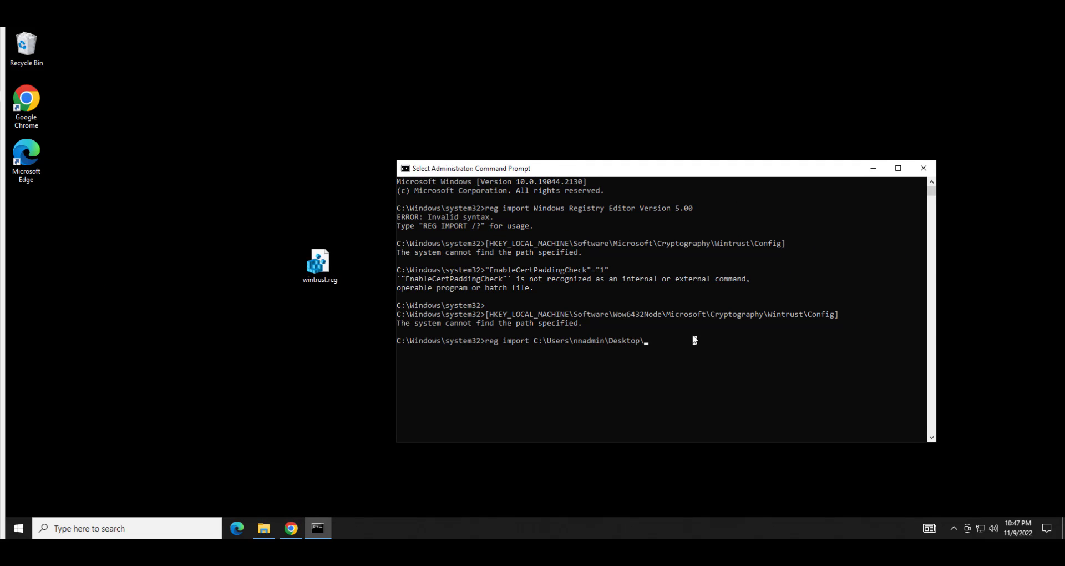
type("wintrust.reg")
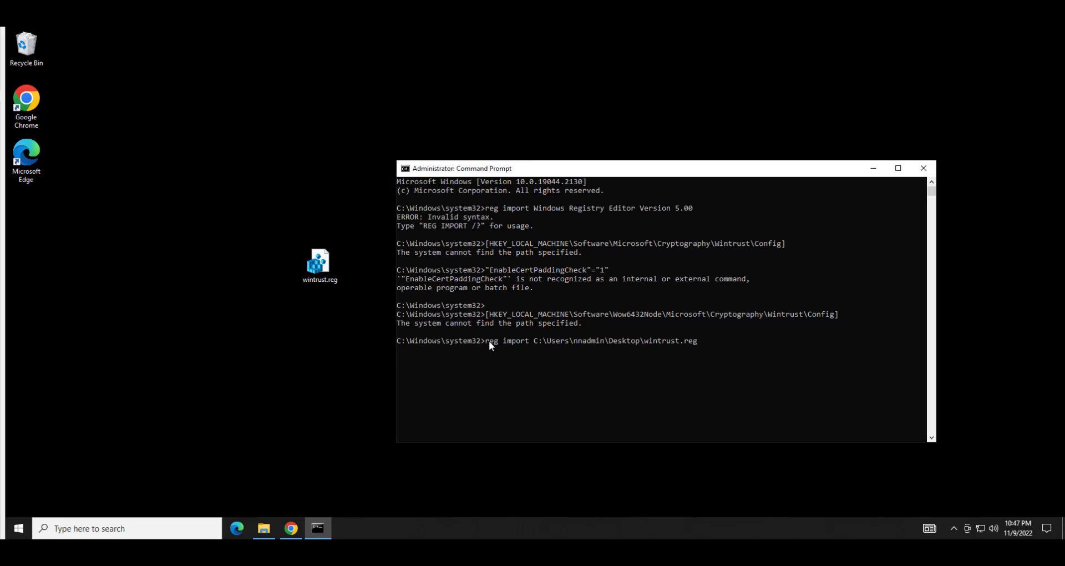
left_click_drag(489, 341, 688, 344)
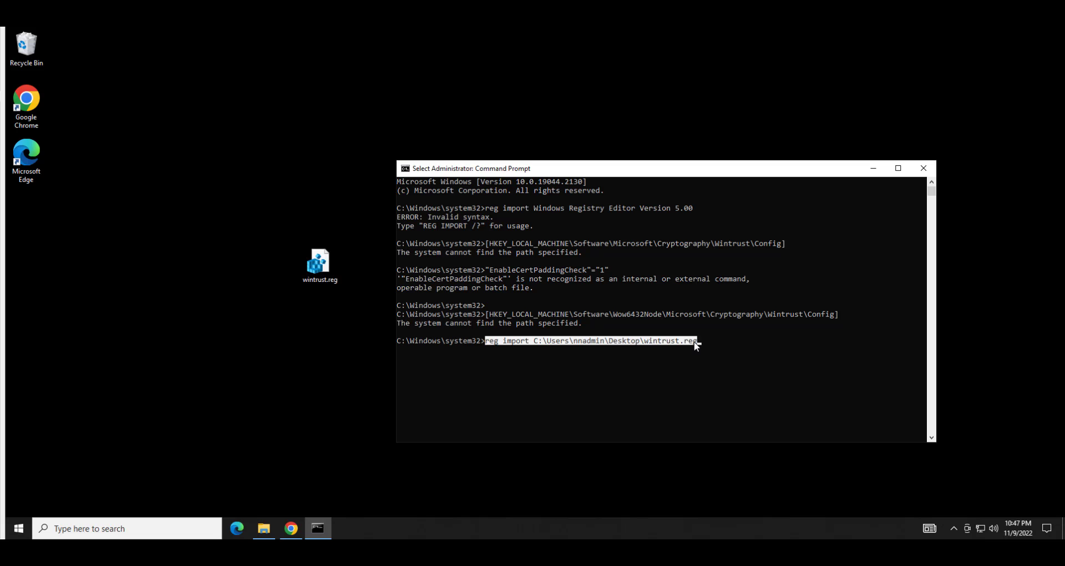
key("ctrl+c")
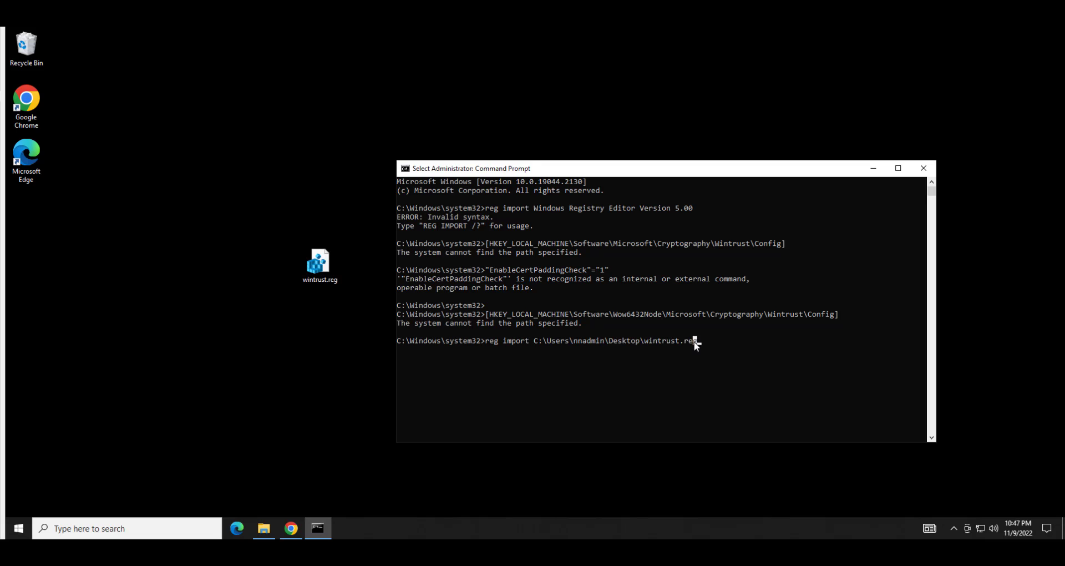
key("Return")
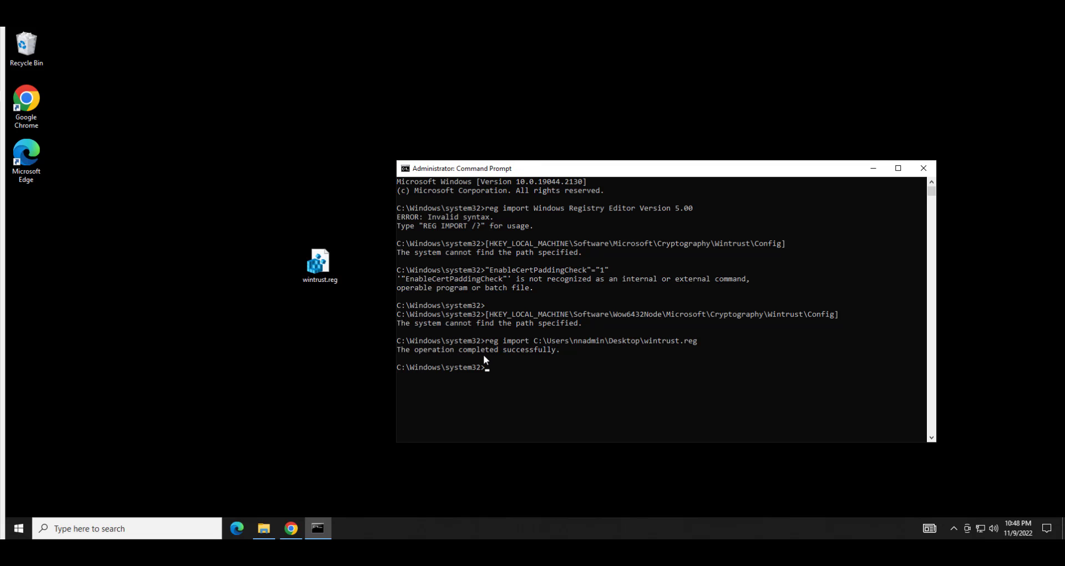